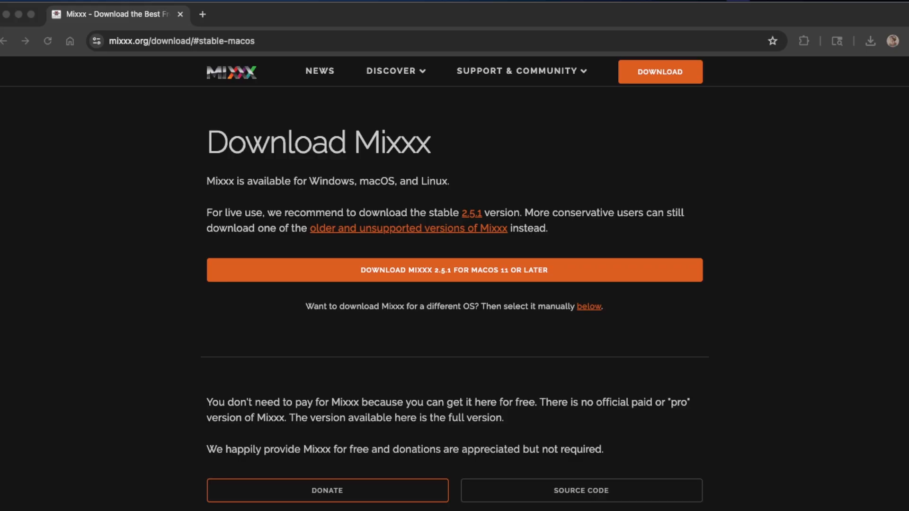
# Go to the mixxx.org homepage by removing the download path from the address, and open the site's download page.
pyautogui.click(160, 42)
pyautogui.click(153, 42)
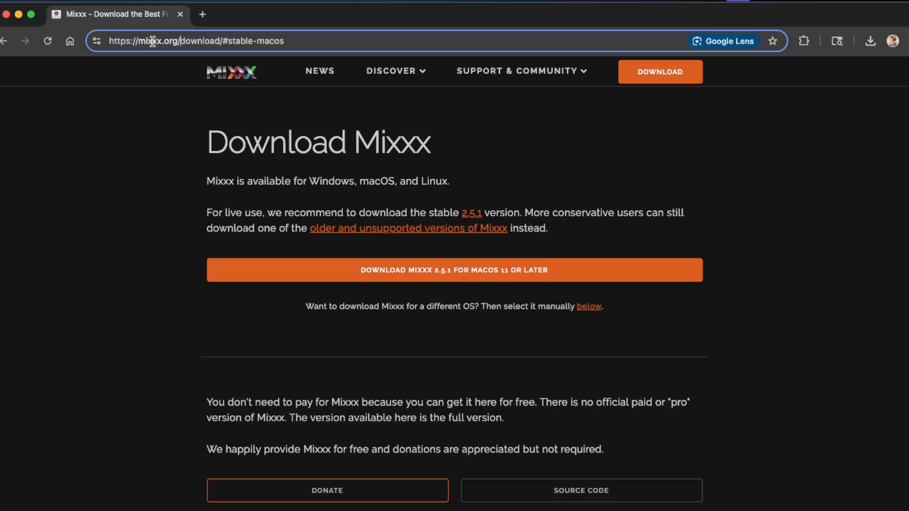
pyautogui.moveTo(178, 42); pyautogui.dragTo(350, 42)
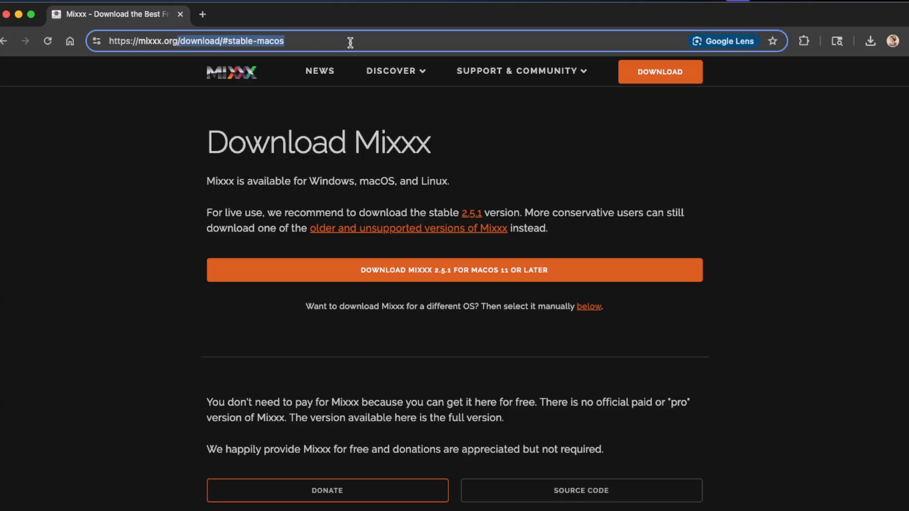
pyautogui.press('BackSpace')
pyautogui.press('Return')
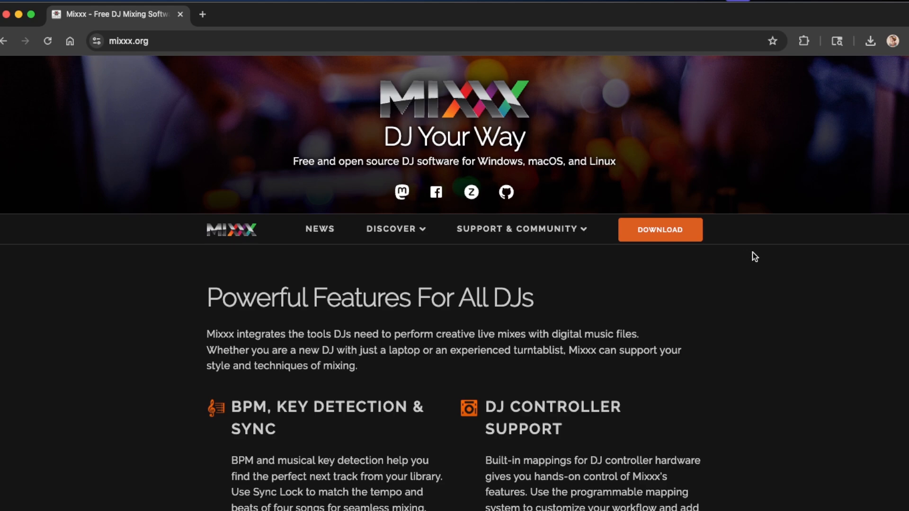
pyautogui.click(673, 232)
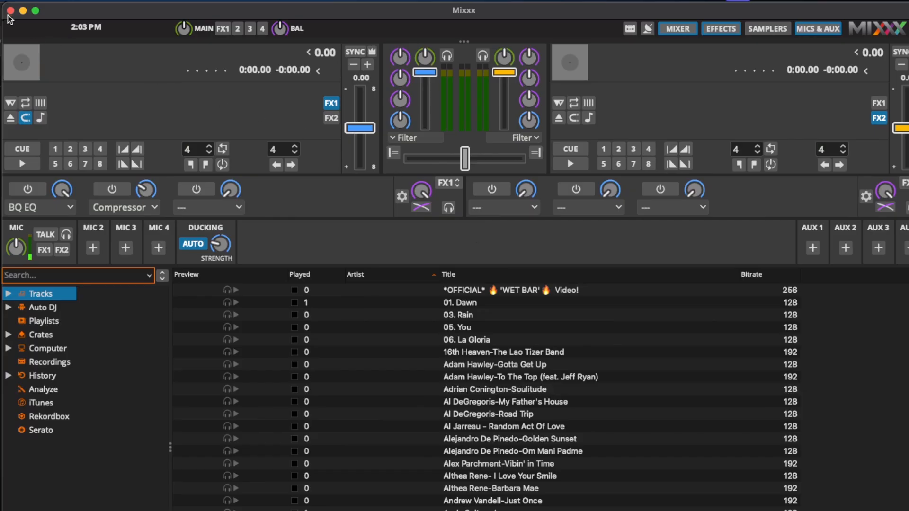
# Switch to Mixxx, check the installed version in its About information, and close it.
pyautogui.click(13, 0)
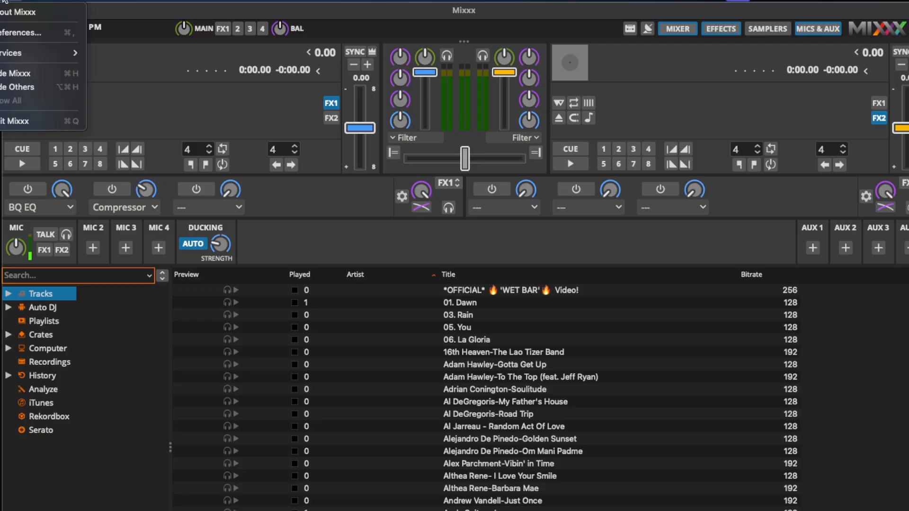
pyautogui.click(19, 11)
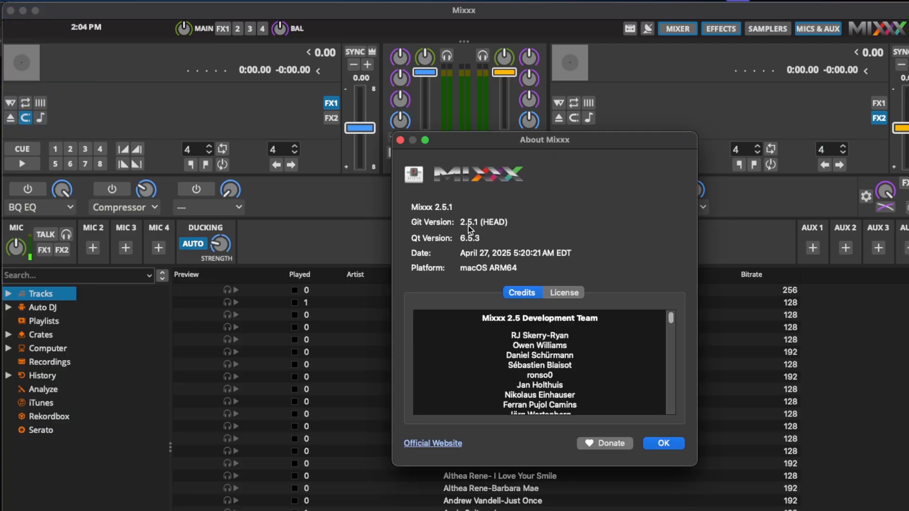
pyautogui.click(646, 443)
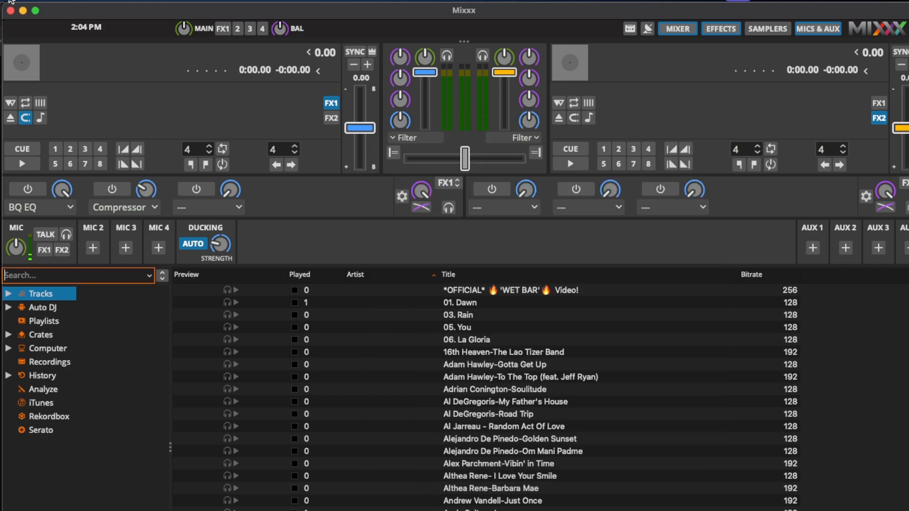
# Open the preferences and review the Sound Hardware, Library, Controllers, Interface and Waveforms settings.
pyautogui.click(12, 1)
pyautogui.click(25, 31)
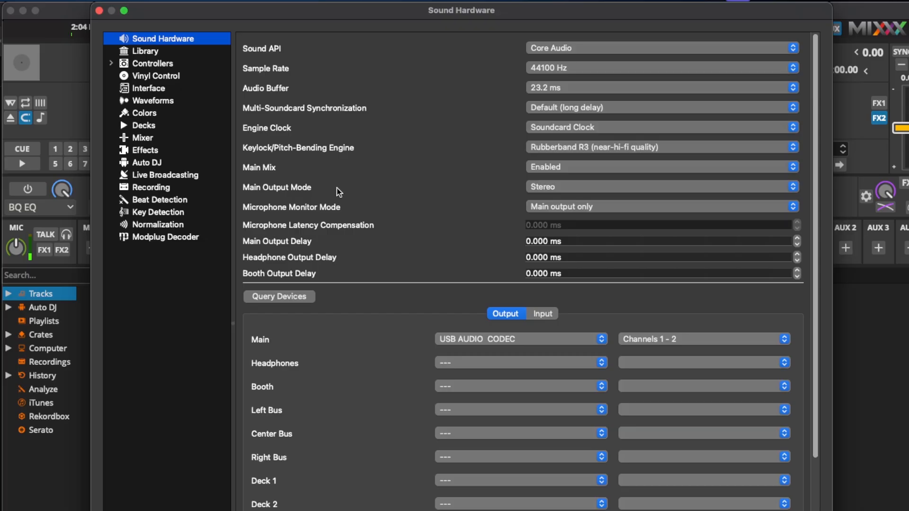
pyautogui.click(145, 53)
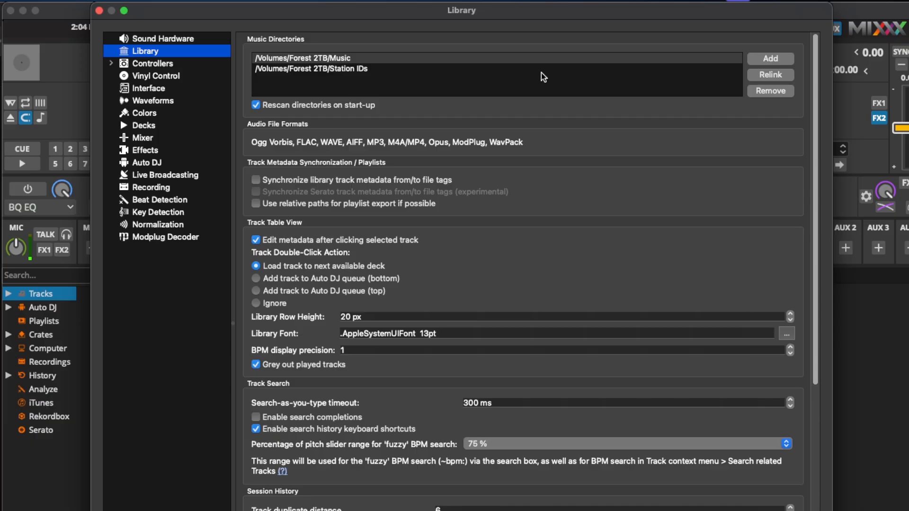
pyautogui.click(152, 64)
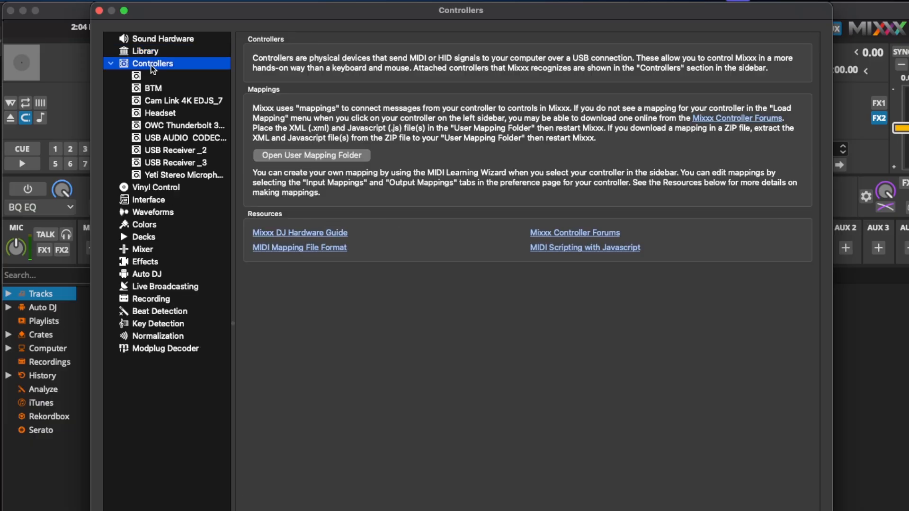
pyautogui.click(113, 63)
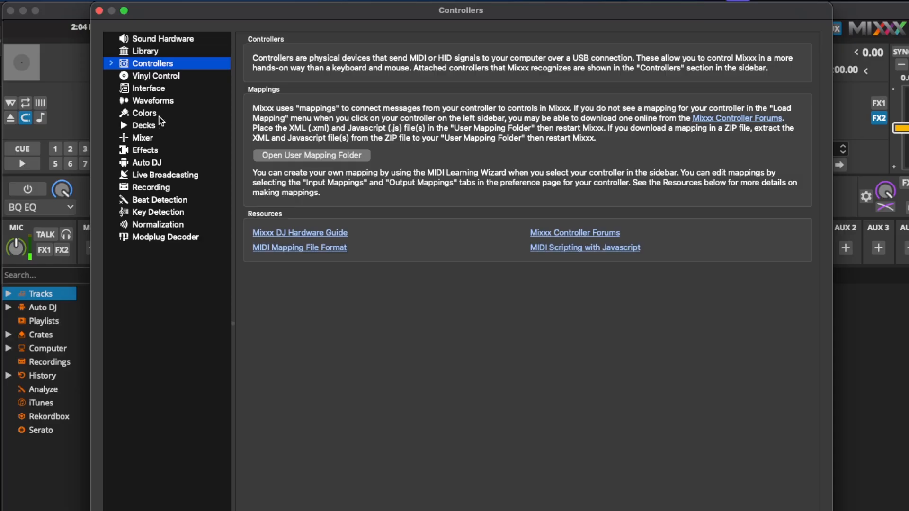
pyautogui.click(141, 87)
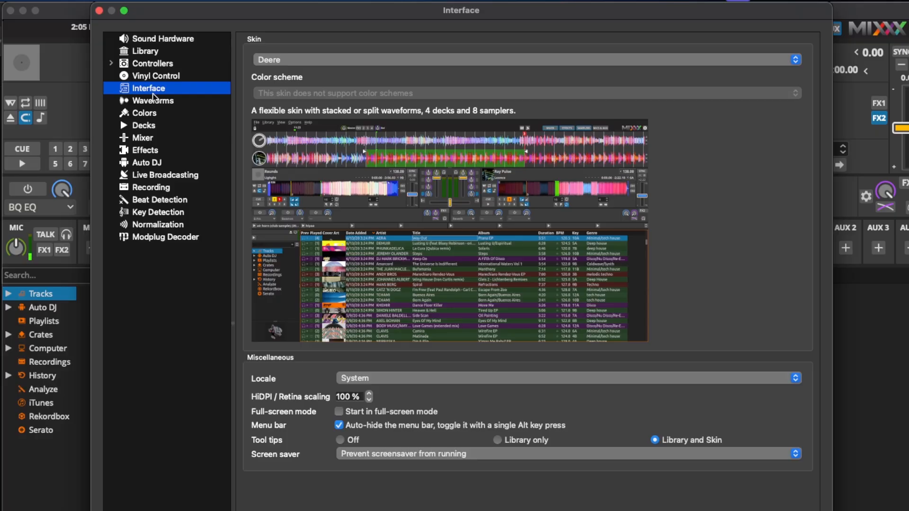
pyautogui.click(154, 100)
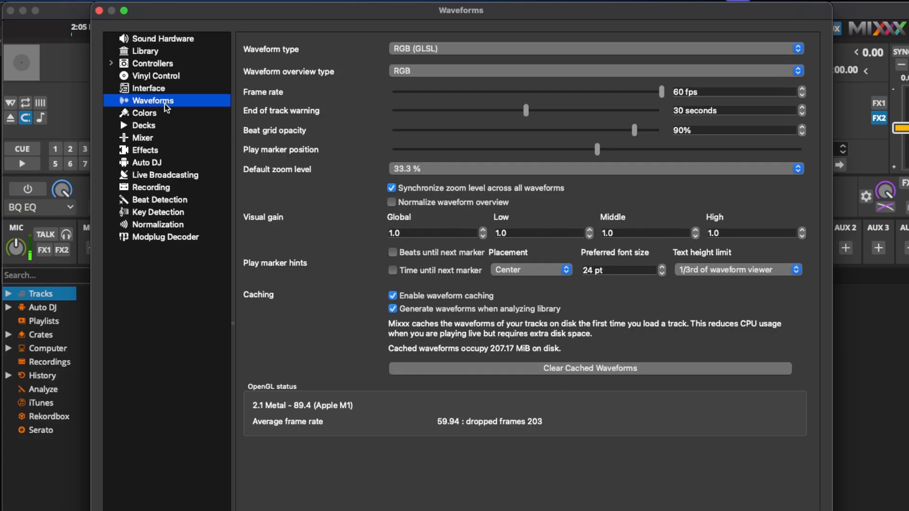
# Review the Decks, Mixer, Effects, Auto DJ, Live Broadcasting and Recording preferences.
pyautogui.click(142, 126)
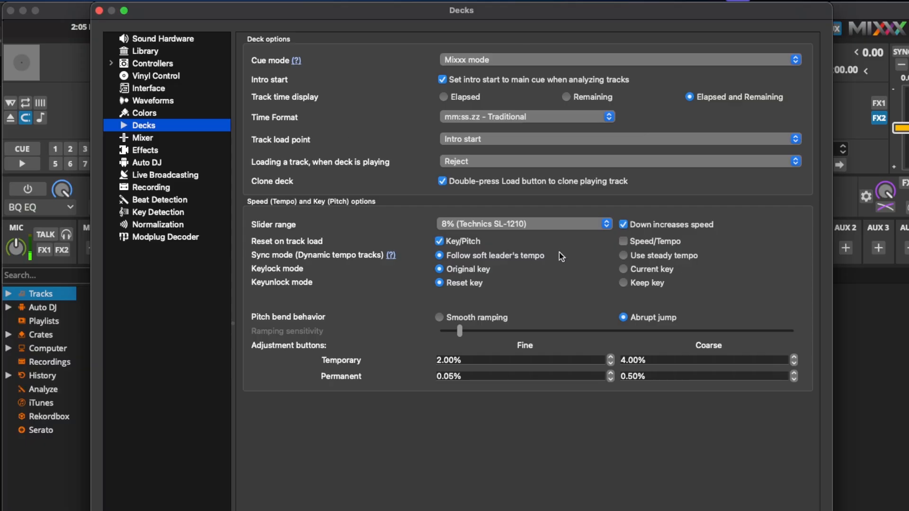
pyautogui.click(134, 140)
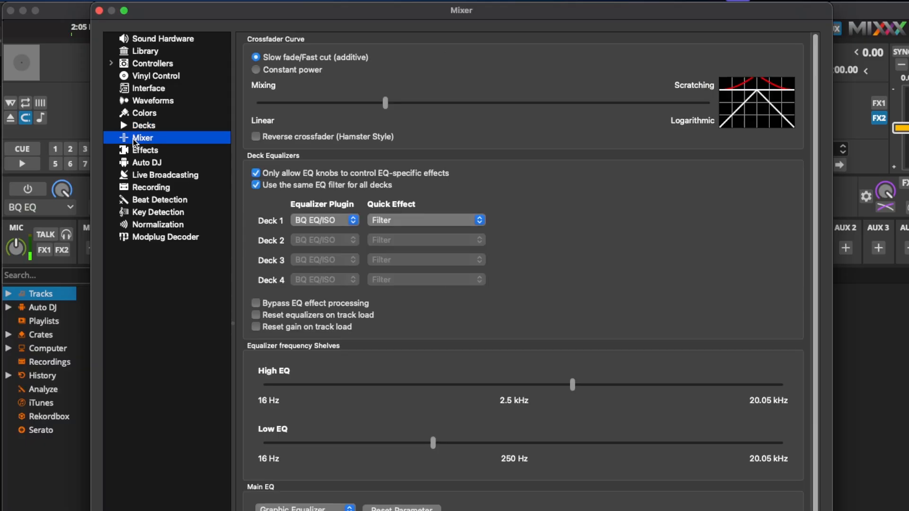
pyautogui.click(154, 152)
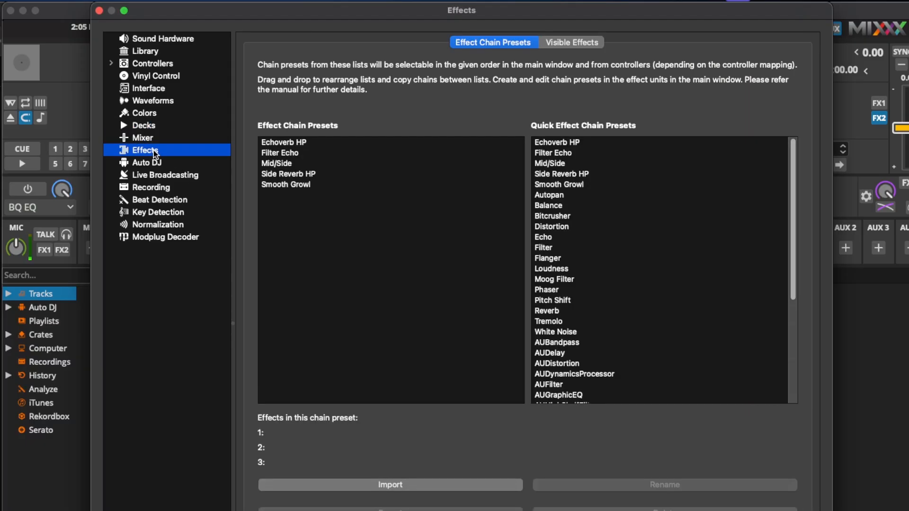
pyautogui.click(154, 165)
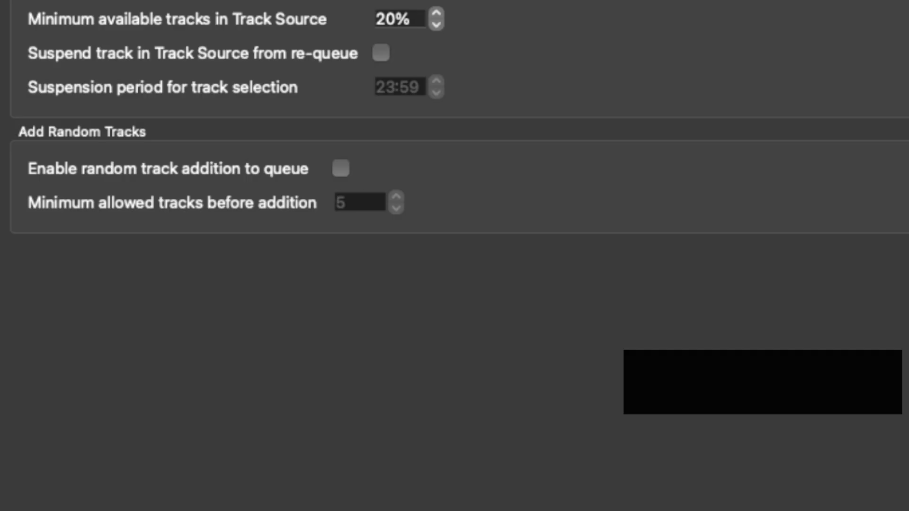
pyautogui.click(159, 178)
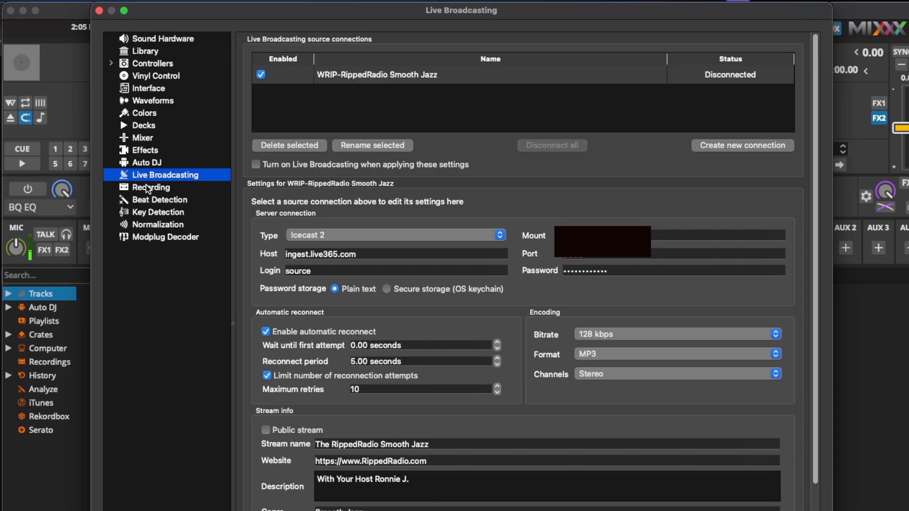
pyautogui.click(147, 186)
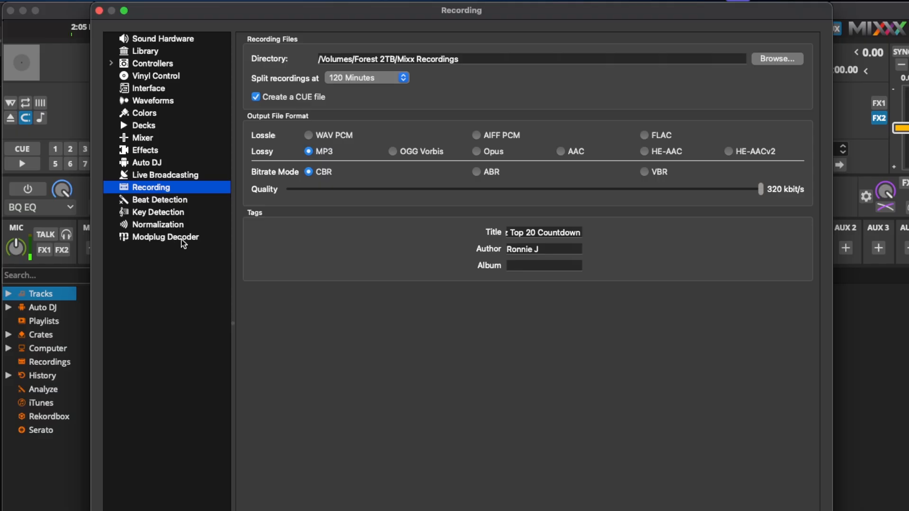
# Examine the sound hardware's output and input assignments and the Live Broadcasting connection settings, and close the preferences.
pyautogui.click(169, 40)
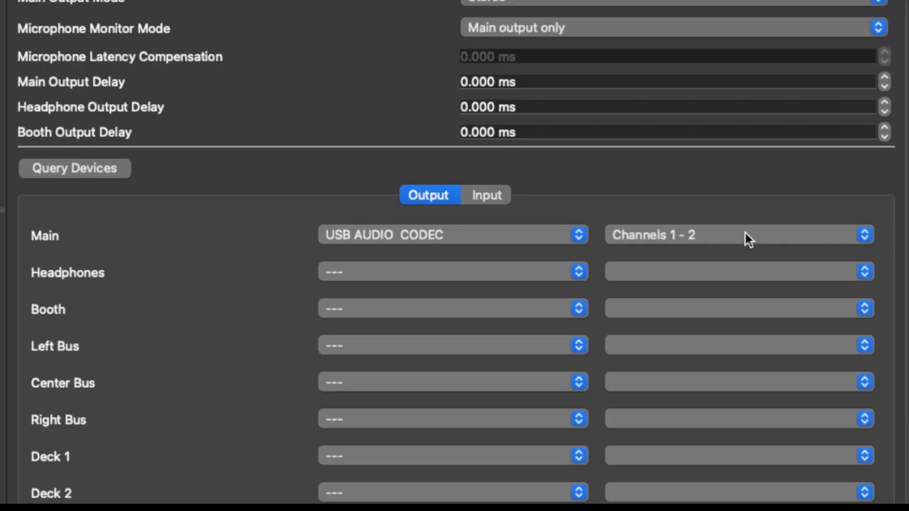
pyautogui.click(490, 195)
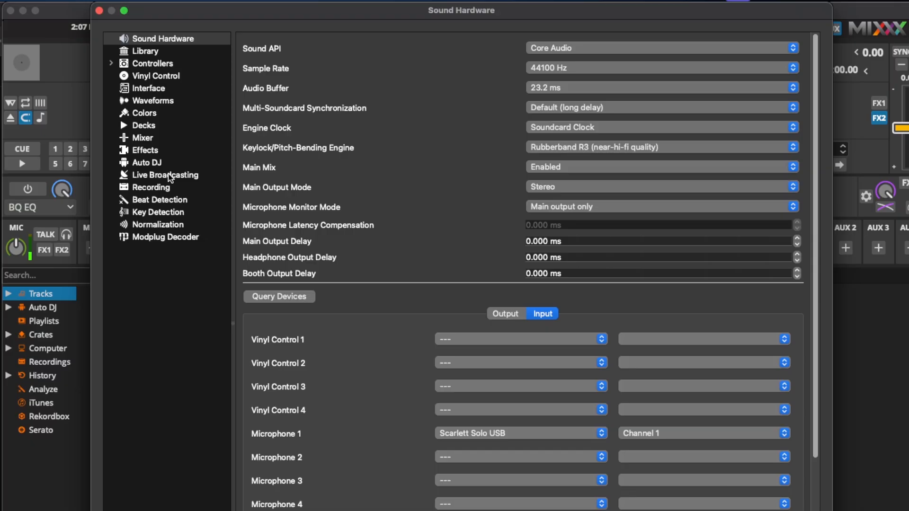
pyautogui.click(164, 177)
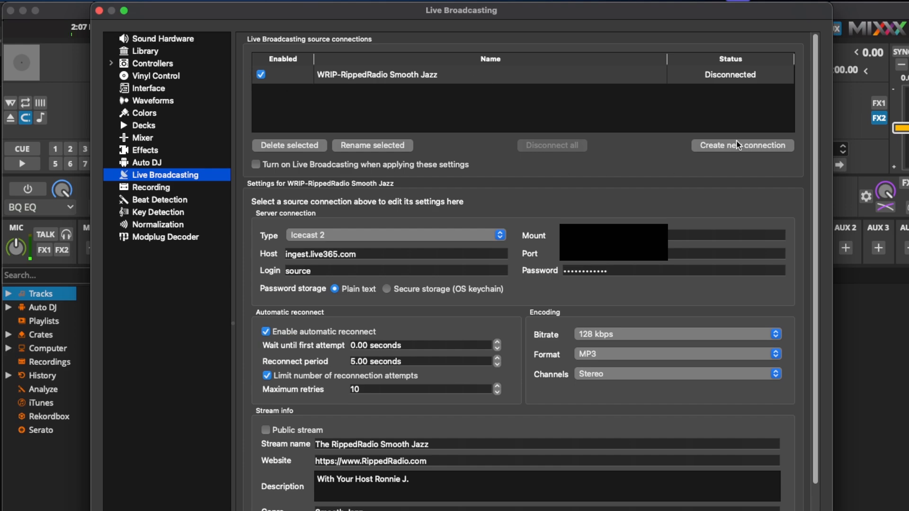
pyautogui.click(99, 11)
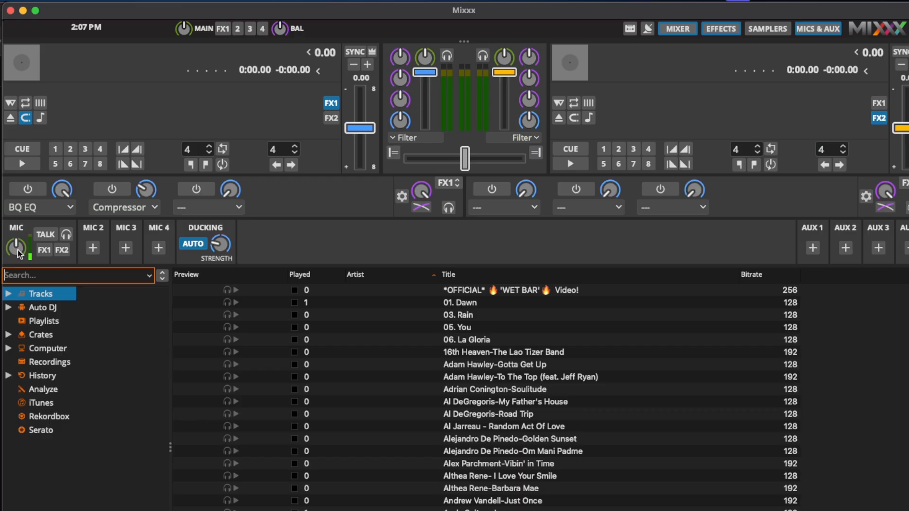
# Turn up the gain of the first microphone.
pyautogui.moveTo(16, 244); pyautogui.dragTo(16, 215)
# Add the tracks Under The Stars and Pillow Talk to the Auto DJ queue.
pyautogui.click(44, 311)
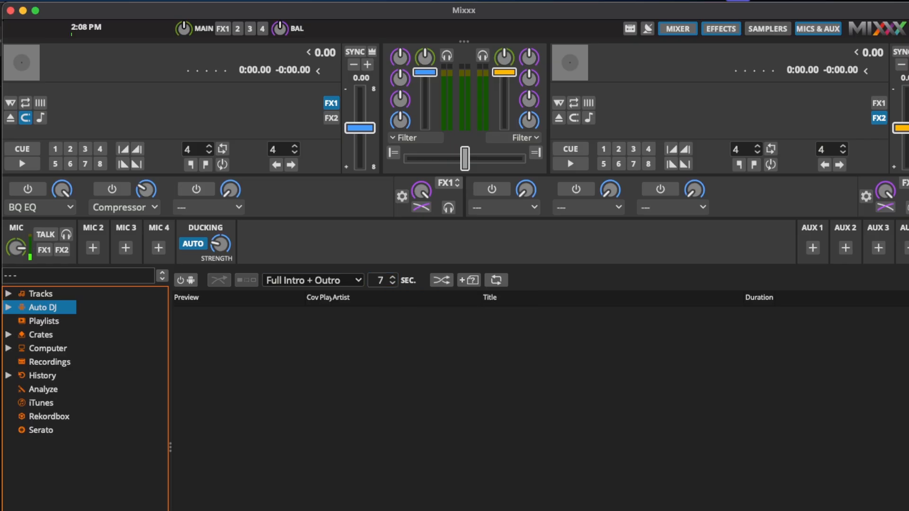
pyautogui.moveTo(43, 360); pyautogui.dragTo(392, 370)
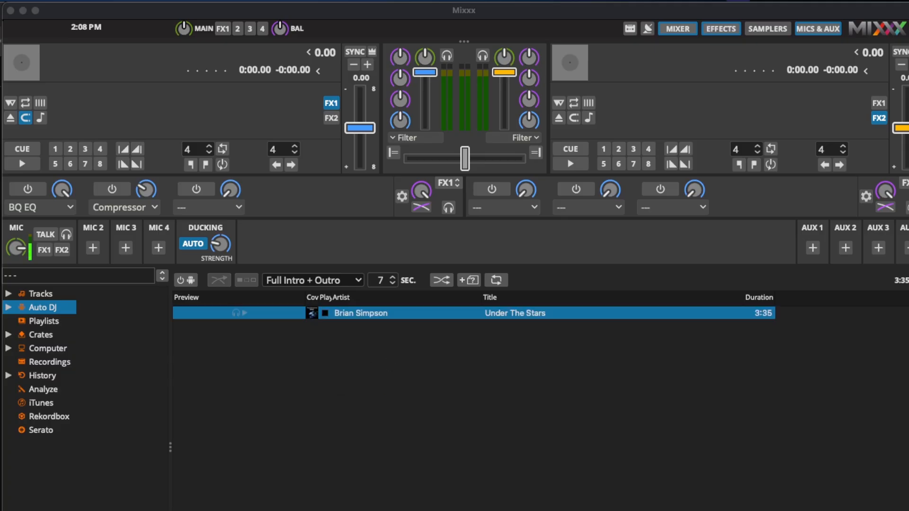
pyautogui.moveTo(2, 471); pyautogui.dragTo(313, 402)
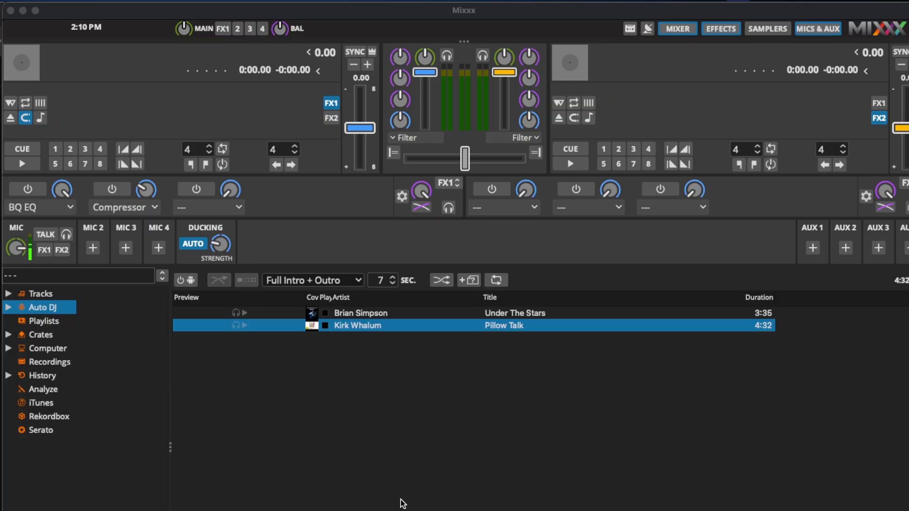
# Start Auto DJ, skip near the end of Under The Stars to trigger the transition, and pause Pillow Talk.
pyautogui.click(188, 283)
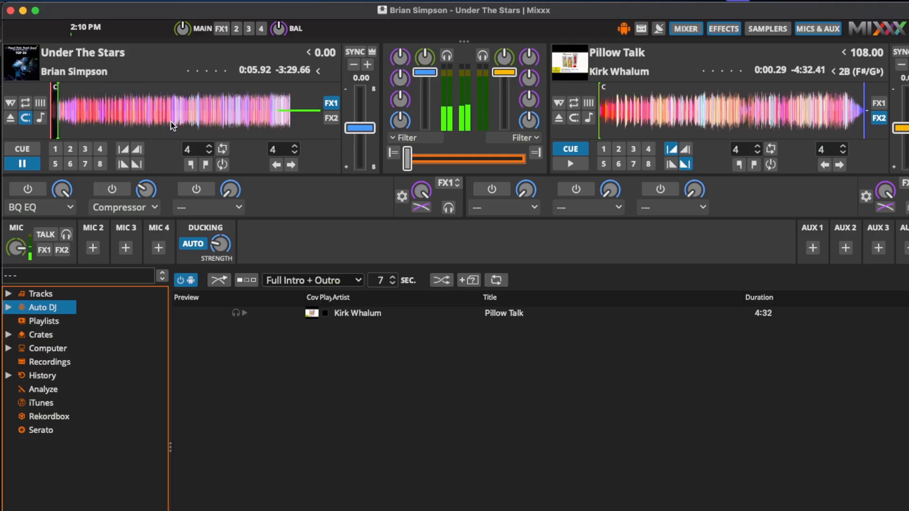
pyautogui.click(308, 110)
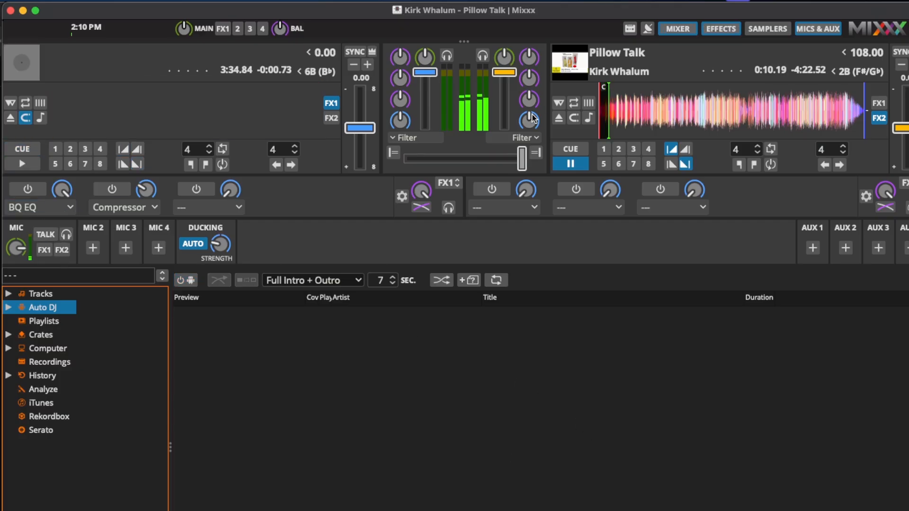
pyautogui.click(573, 164)
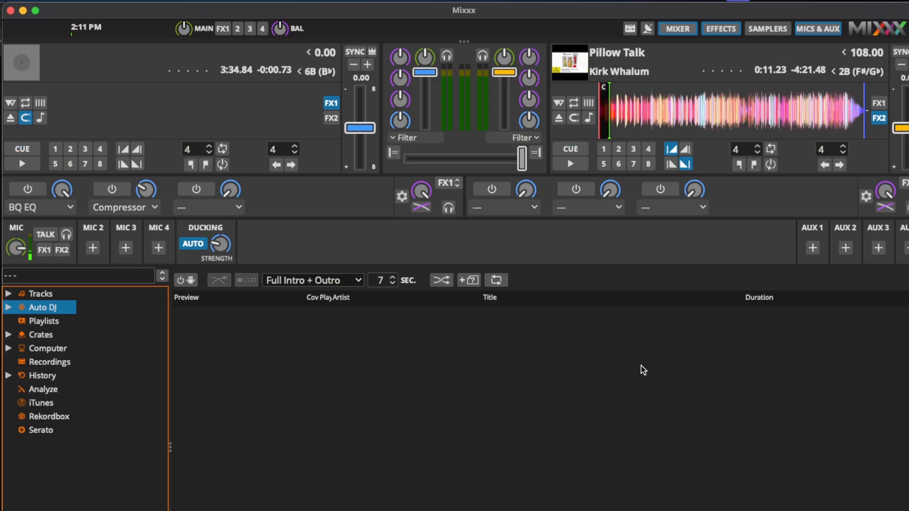
# View the available skin settings and close them.
pyautogui.click(878, 28)
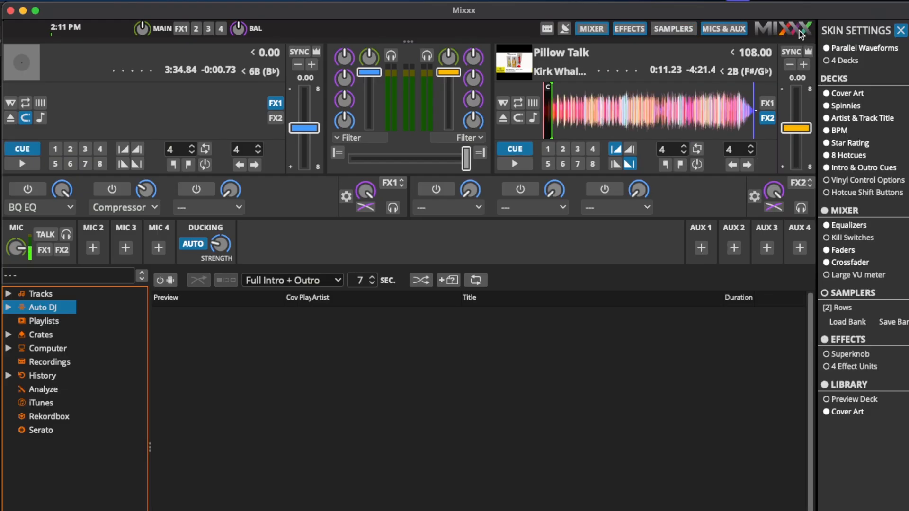
pyautogui.click(799, 32)
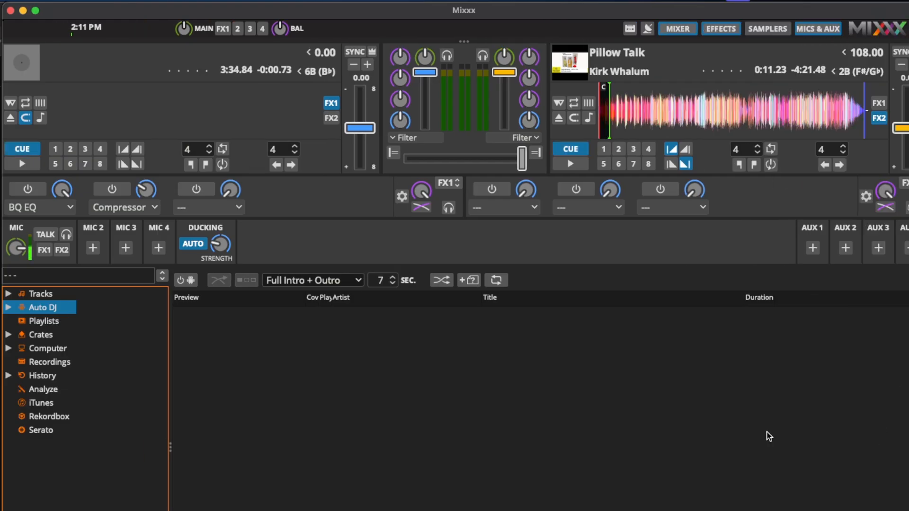